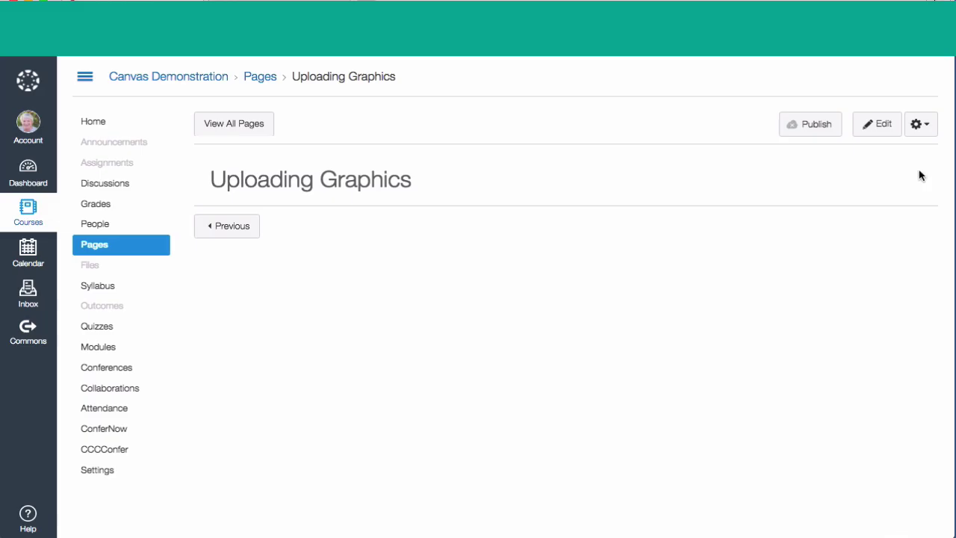
Edit the Uploading Graphics page and upload the Desktop image Canvas Card analysis.png to course files, embedding it in the empty page body
{"action": "left_click", "coordinate": [883, 129]}
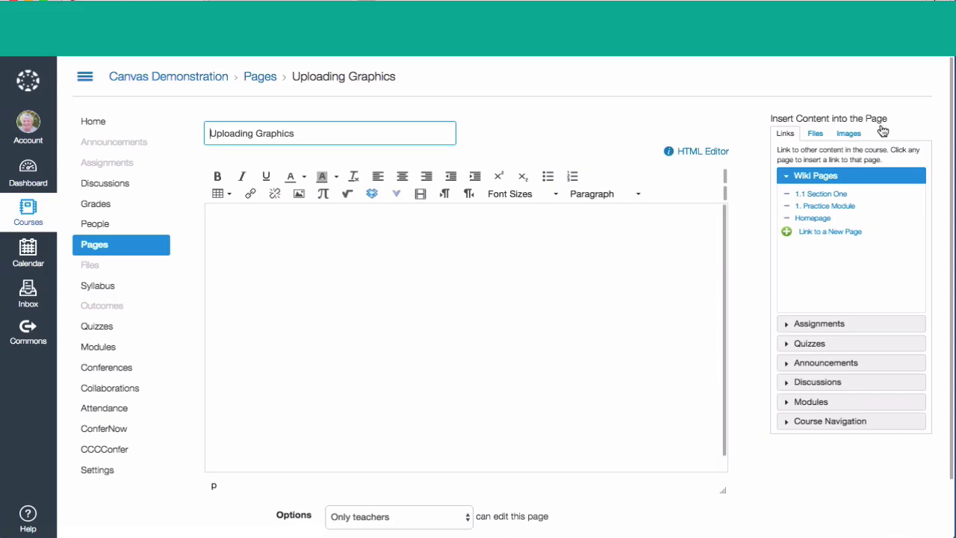
{"action": "left_click", "coordinate": [213, 214]}
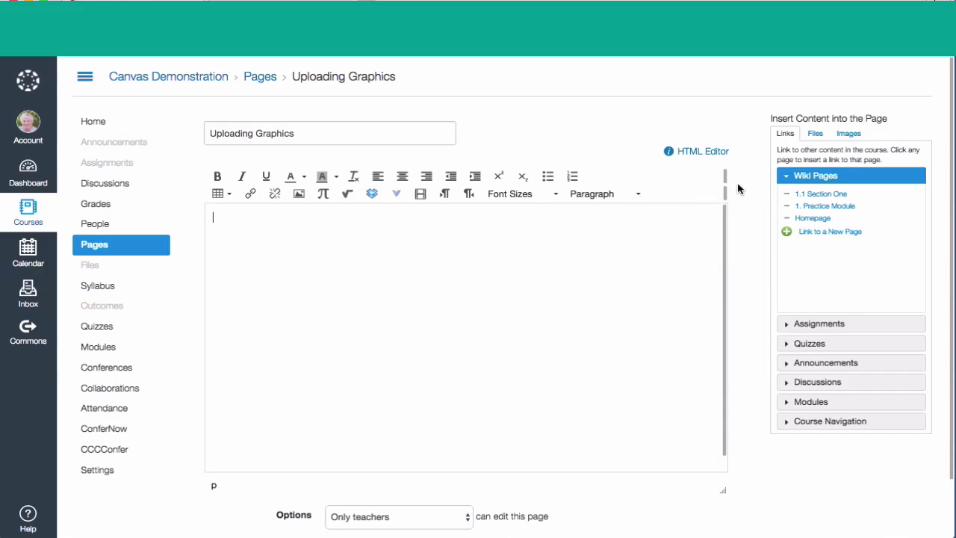
{"action": "left_click", "coordinate": [851, 135]}
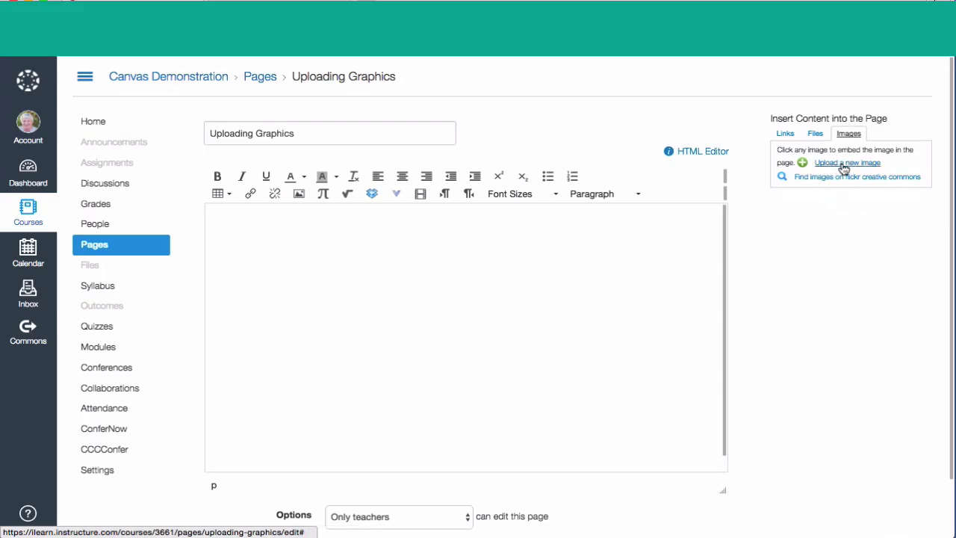
{"action": "left_click", "coordinate": [846, 164]}
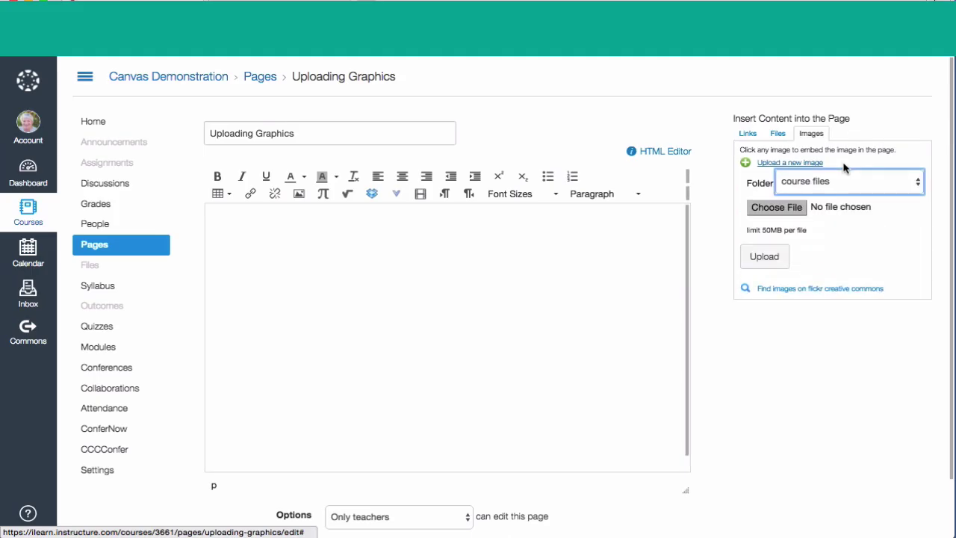
{"action": "left_click", "coordinate": [777, 208]}
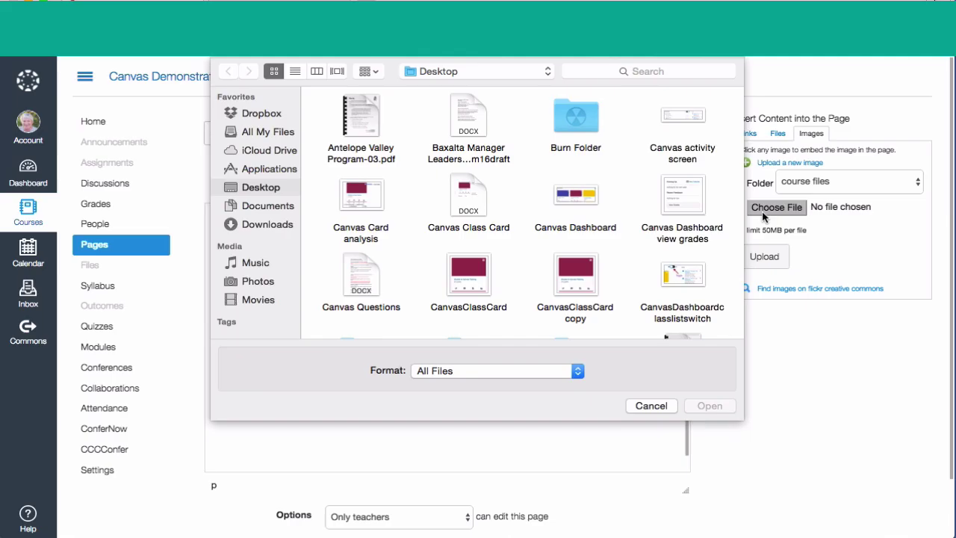
{"action": "left_click", "coordinate": [361, 198]}
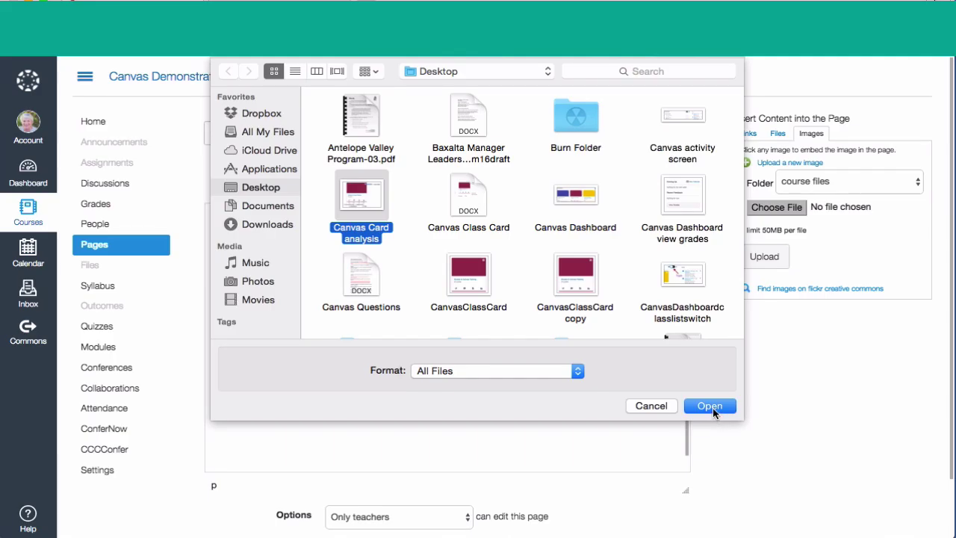
{"action": "left_click", "coordinate": [710, 407]}
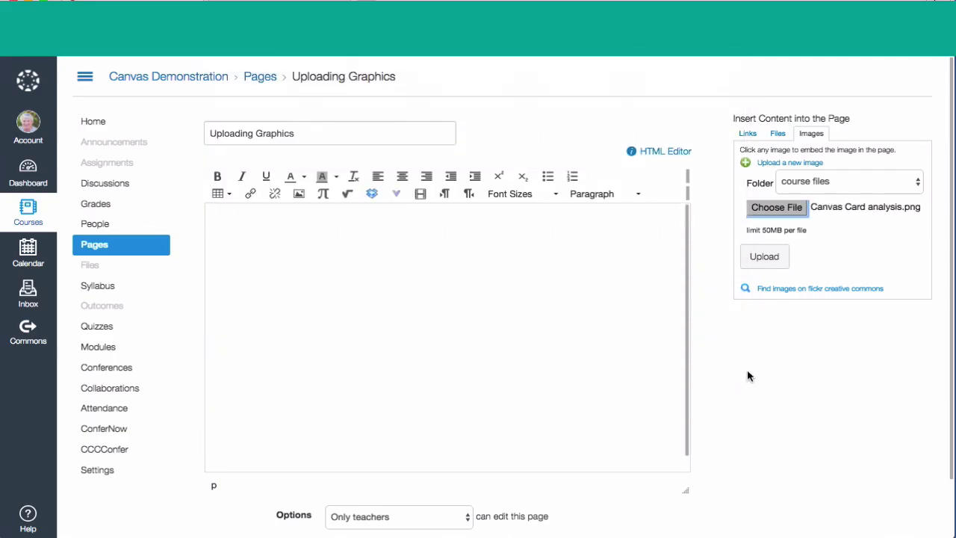
{"action": "left_click", "coordinate": [765, 258]}
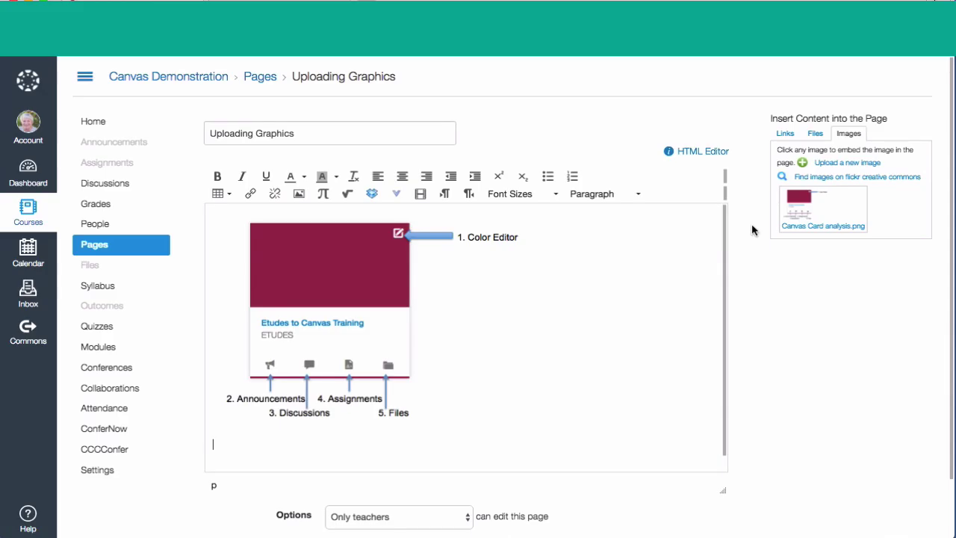
Start inserting another image below the card graphic, search Flickr for "learning" and choose the keyboard picture with the green learn key
{"action": "scroll", "coordinate": [672, 461], "scroll_direction": "down", "scroll_amount": 1}
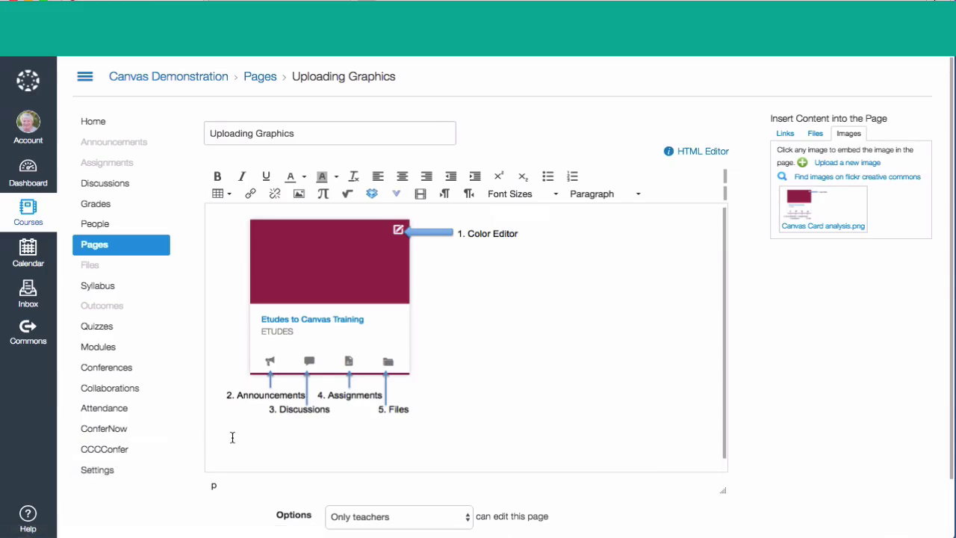
{"action": "left_click", "coordinate": [299, 195]}
{"action": "left_click", "coordinate": [299, 196]}
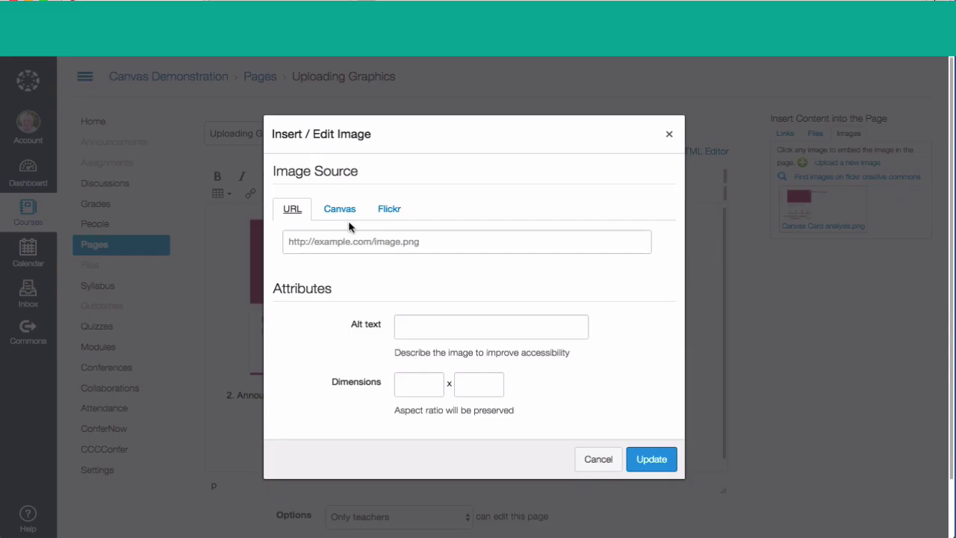
{"action": "left_click", "coordinate": [391, 216]}
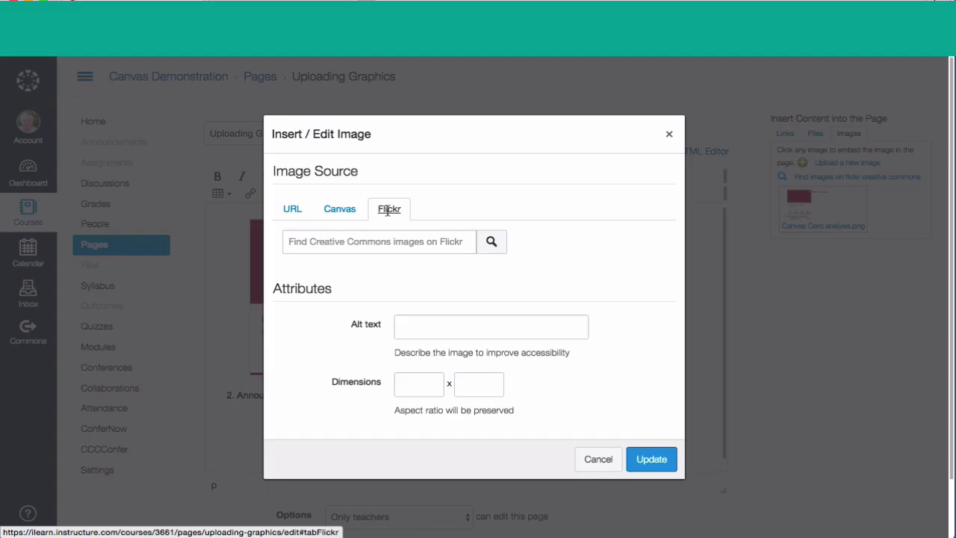
{"action": "left_click", "coordinate": [288, 242]}
{"action": "type", "text": "ler"}
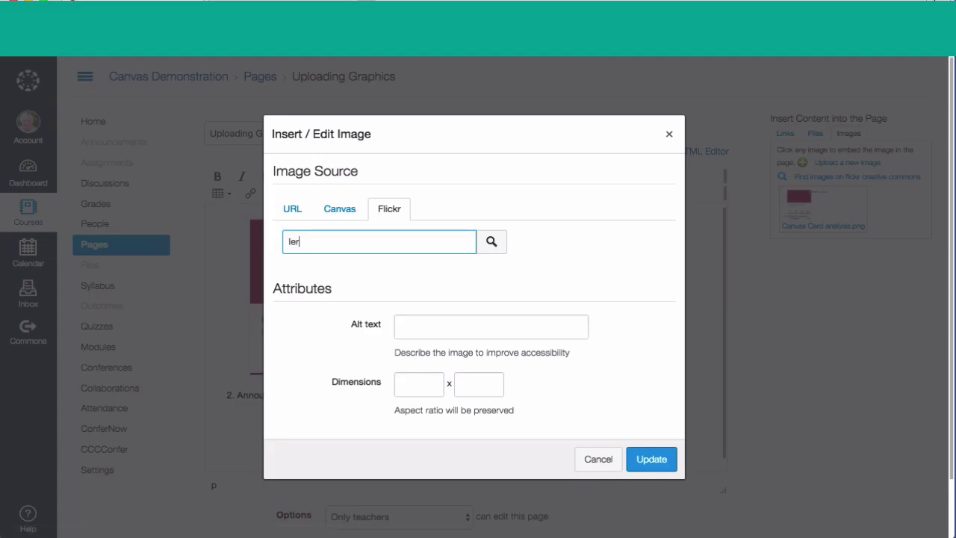
{"action": "key", "text": "BackSpace"}
{"action": "type", "text": "arning"}
{"action": "left_click", "coordinate": [494, 243]}
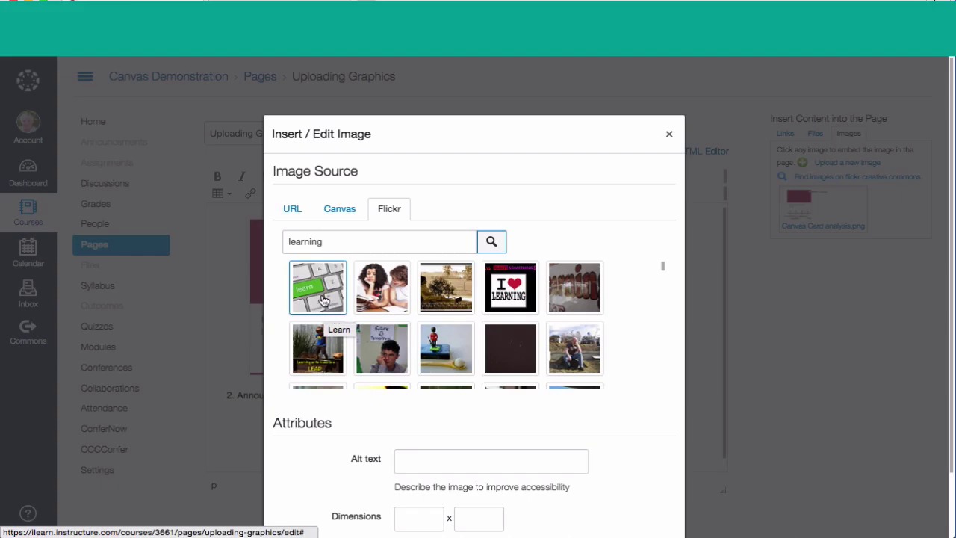
{"action": "left_click", "coordinate": [323, 299]}
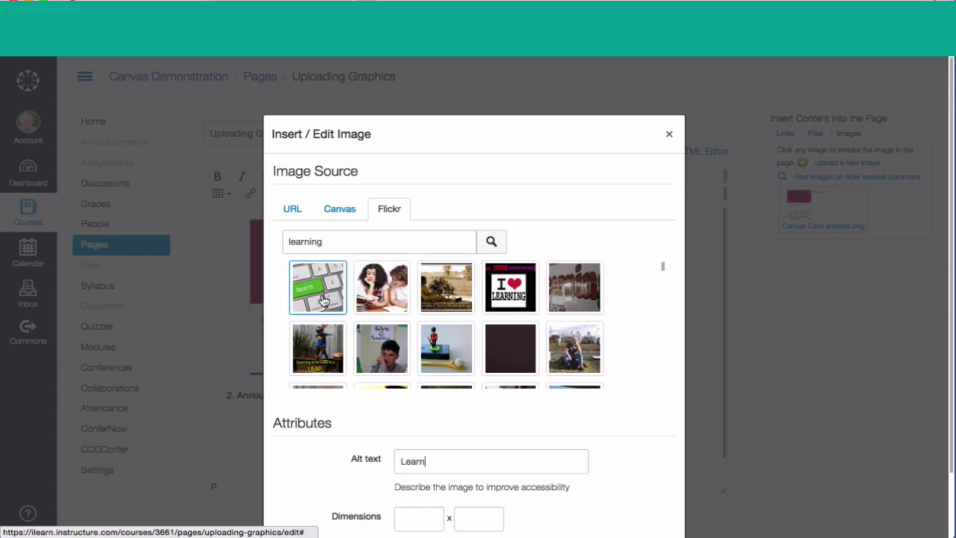
Extend the picture's alt text to read "computer keyboard with green key labeled Learn"
{"action": "left_click", "coordinate": [401, 461]}
{"action": "type", "text": "computer key"}
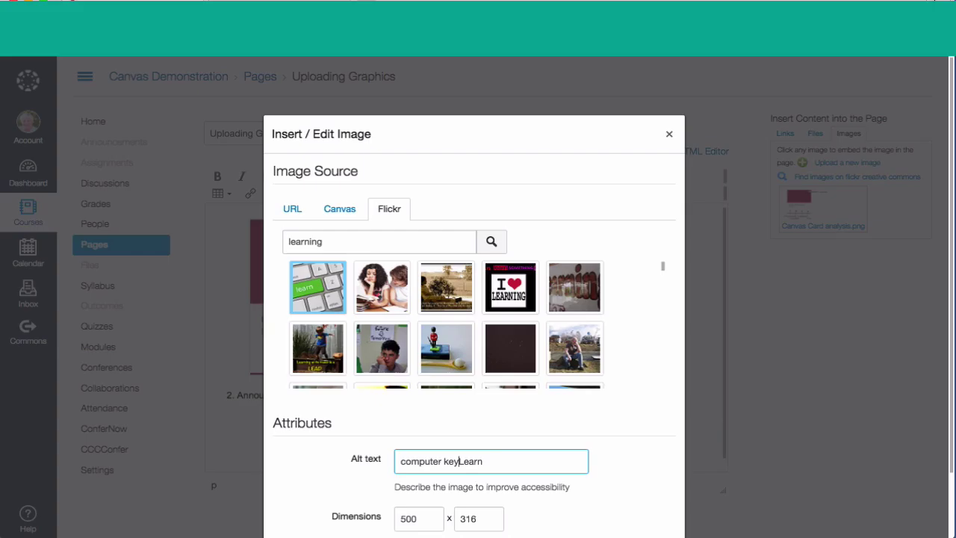
{"action": "type", "text": "board with"}
{"action": "type", "text": " green key "}
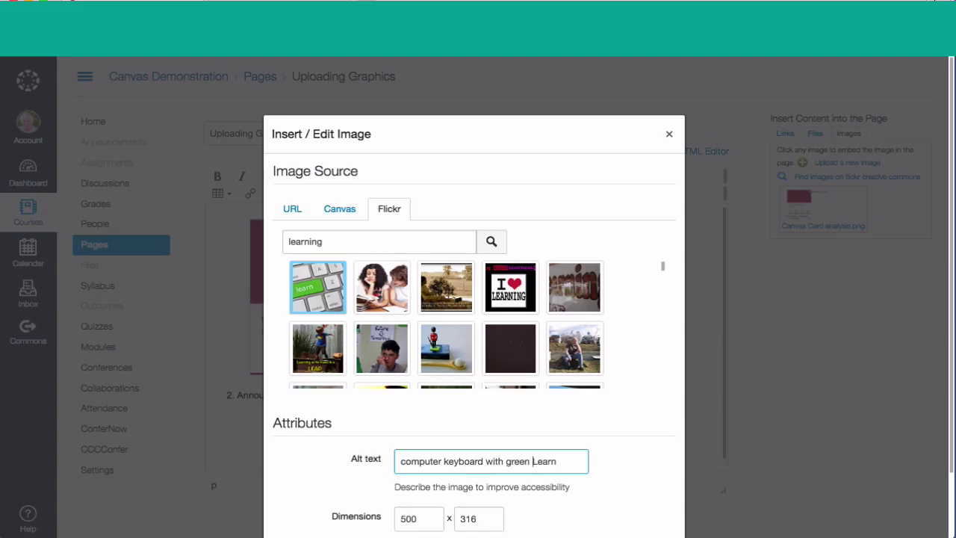
{"action": "type", "text": "lag"}
{"action": "key", "text": "BackSpace"}
{"action": "type", "text": "beled"}
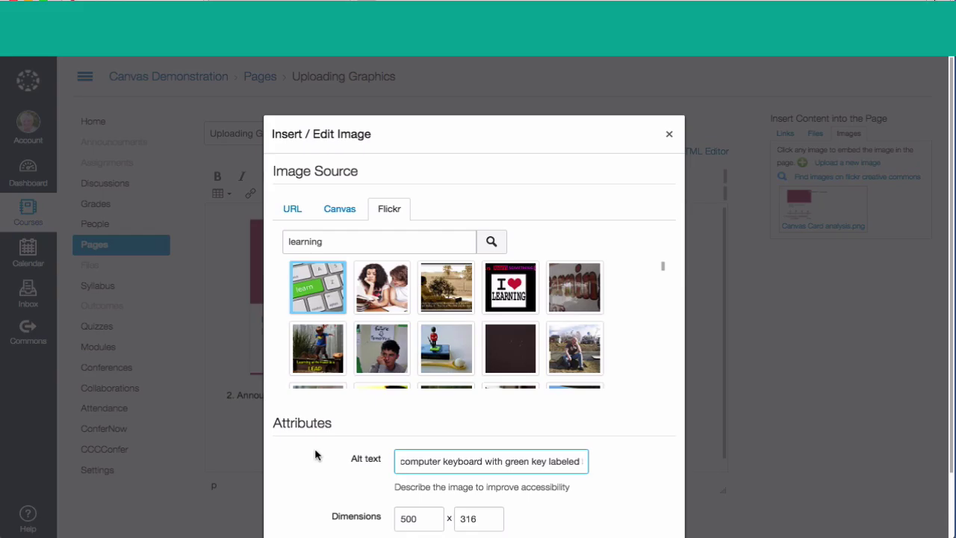
Set the picture's width to 300 and insert it into the page
{"action": "scroll", "coordinate": [315, 455], "scroll_direction": "down", "scroll_amount": 1}
{"action": "scroll", "coordinate": [316, 454], "scroll_direction": "down", "scroll_amount": 3}
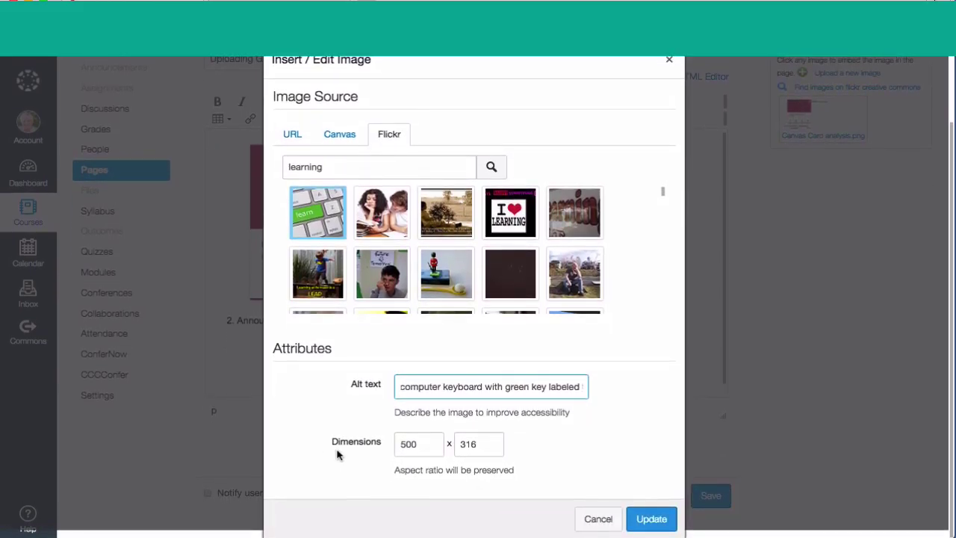
{"action": "left_click_drag", "start_coordinate": [419, 446], "coordinate": [382, 442]}
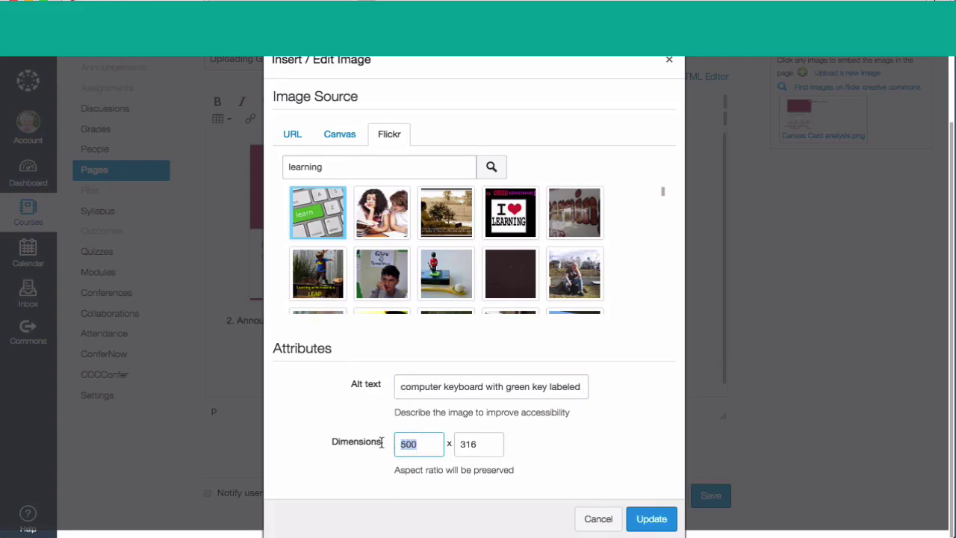
{"action": "type", "text": "300"}
{"action": "left_click", "coordinate": [365, 472]}
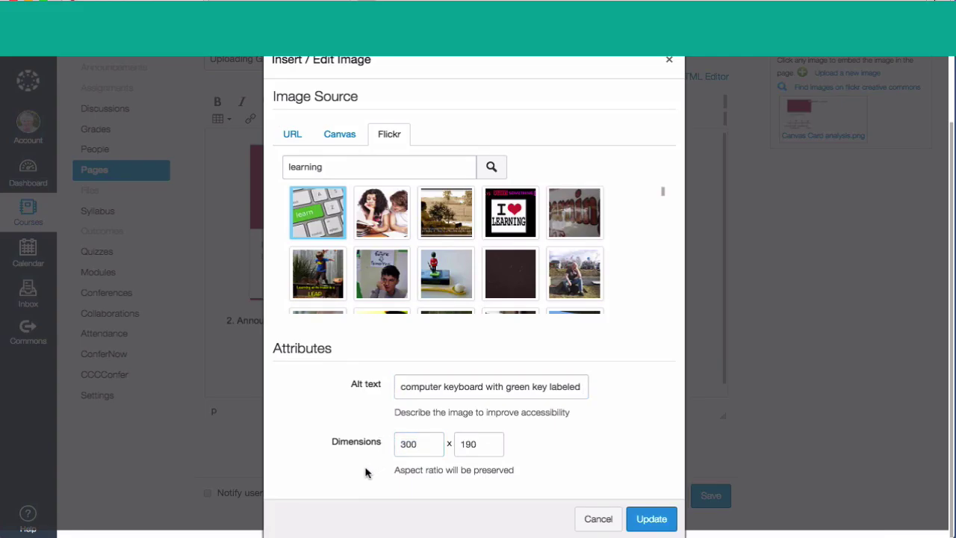
{"action": "left_click", "coordinate": [651, 518]}
Shrink the keyboard picture proportionally to about two-thirds of its size in the editor and save the page without publishing
{"action": "scroll", "coordinate": [544, 319], "scroll_direction": "down", "scroll_amount": 3}
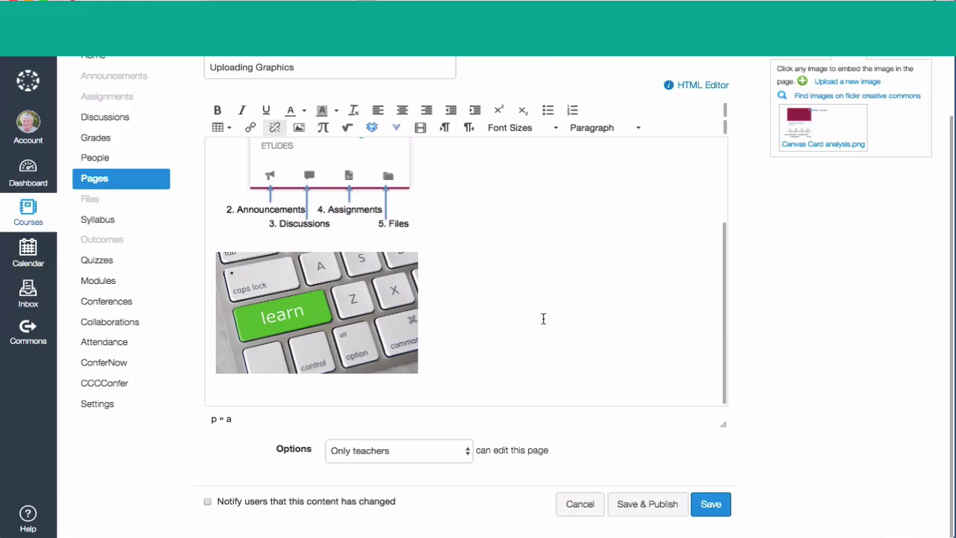
{"action": "left_click", "coordinate": [385, 330]}
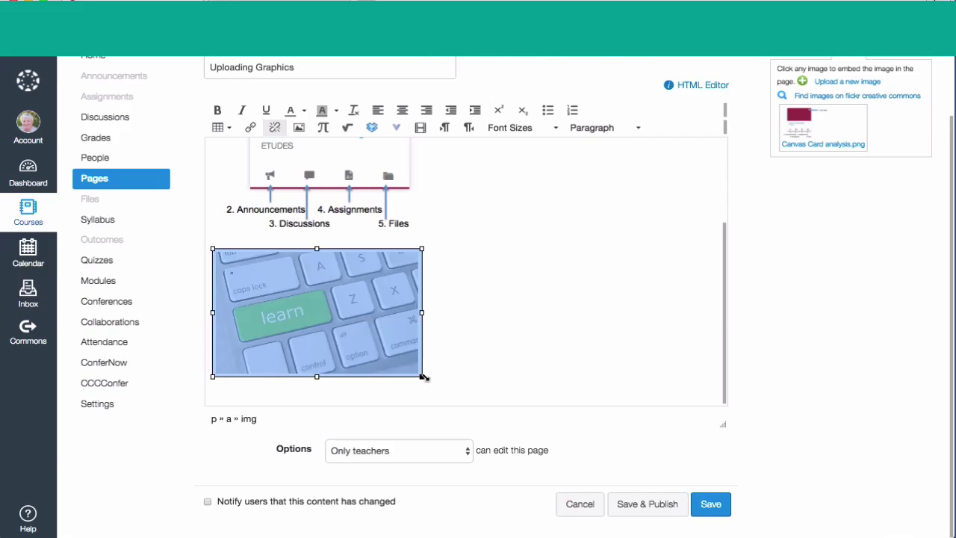
{"action": "left_click_drag", "start_coordinate": [422, 377], "coordinate": [334, 308]}
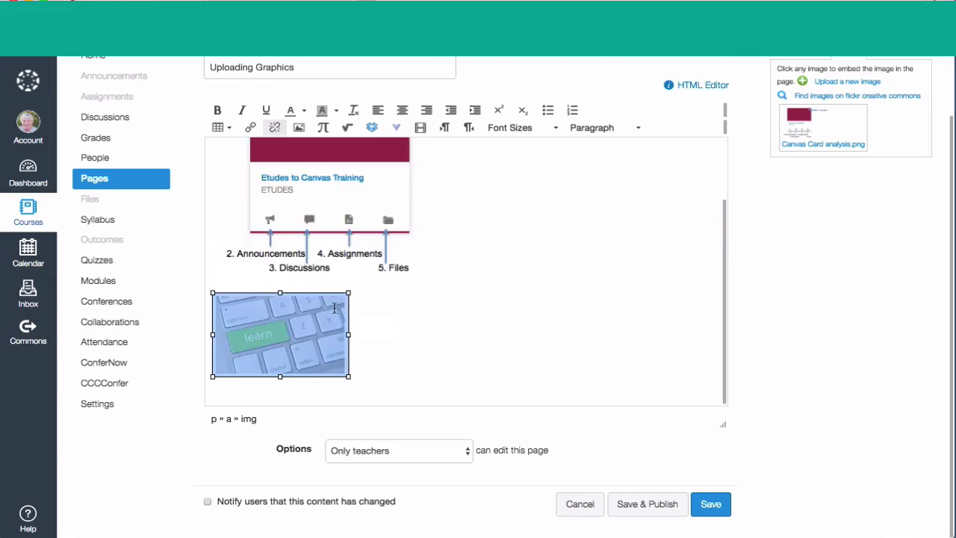
{"action": "left_click", "coordinate": [443, 354]}
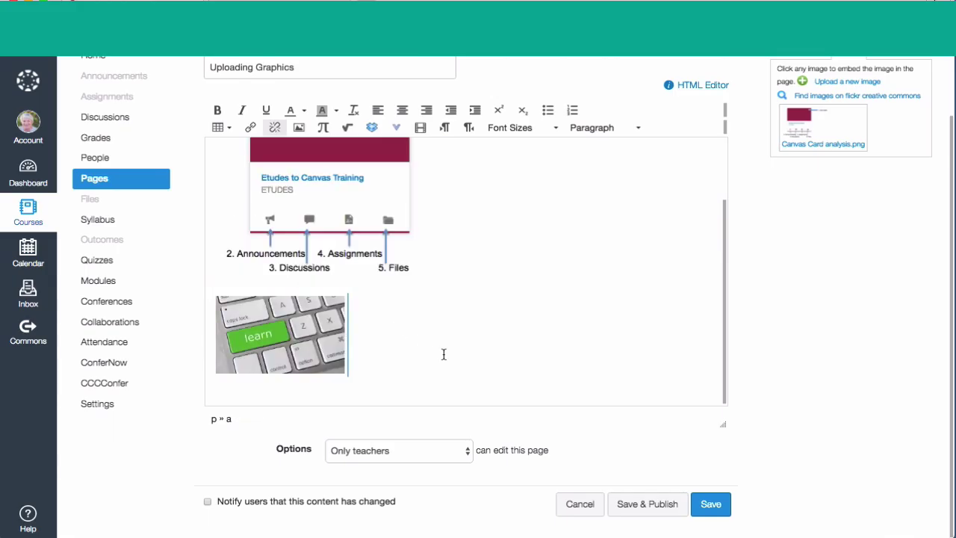
{"action": "left_click", "coordinate": [711, 505]}
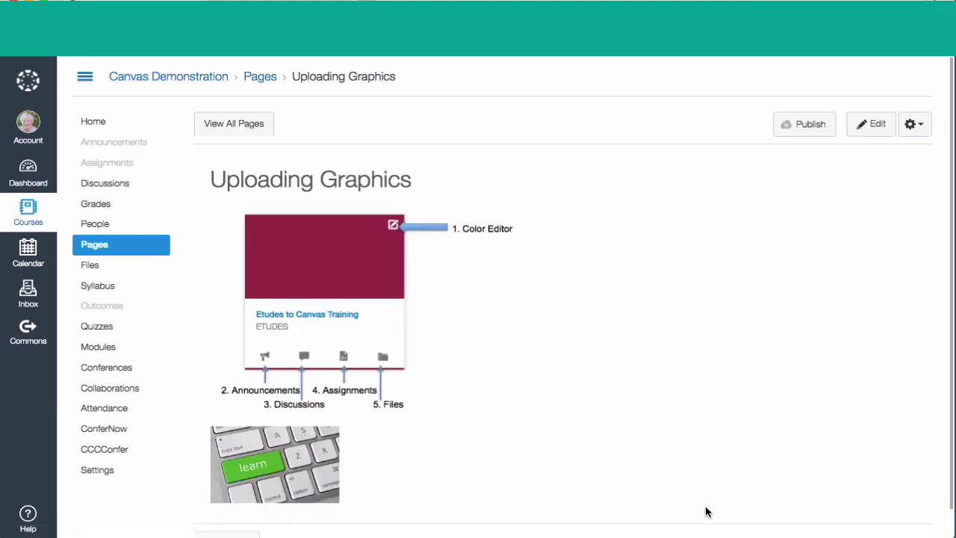
{"action": "scroll", "coordinate": [708, 501], "scroll_direction": "down", "scroll_amount": 1}
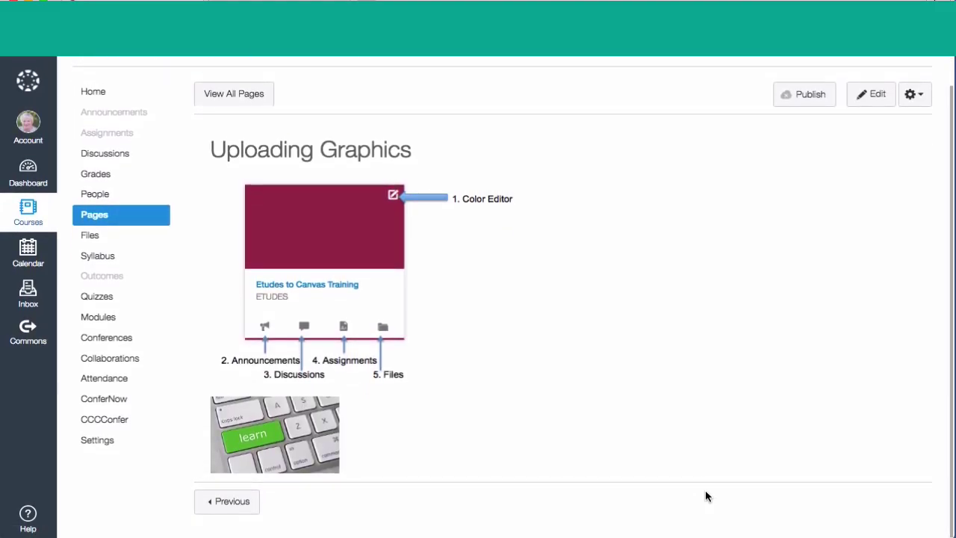